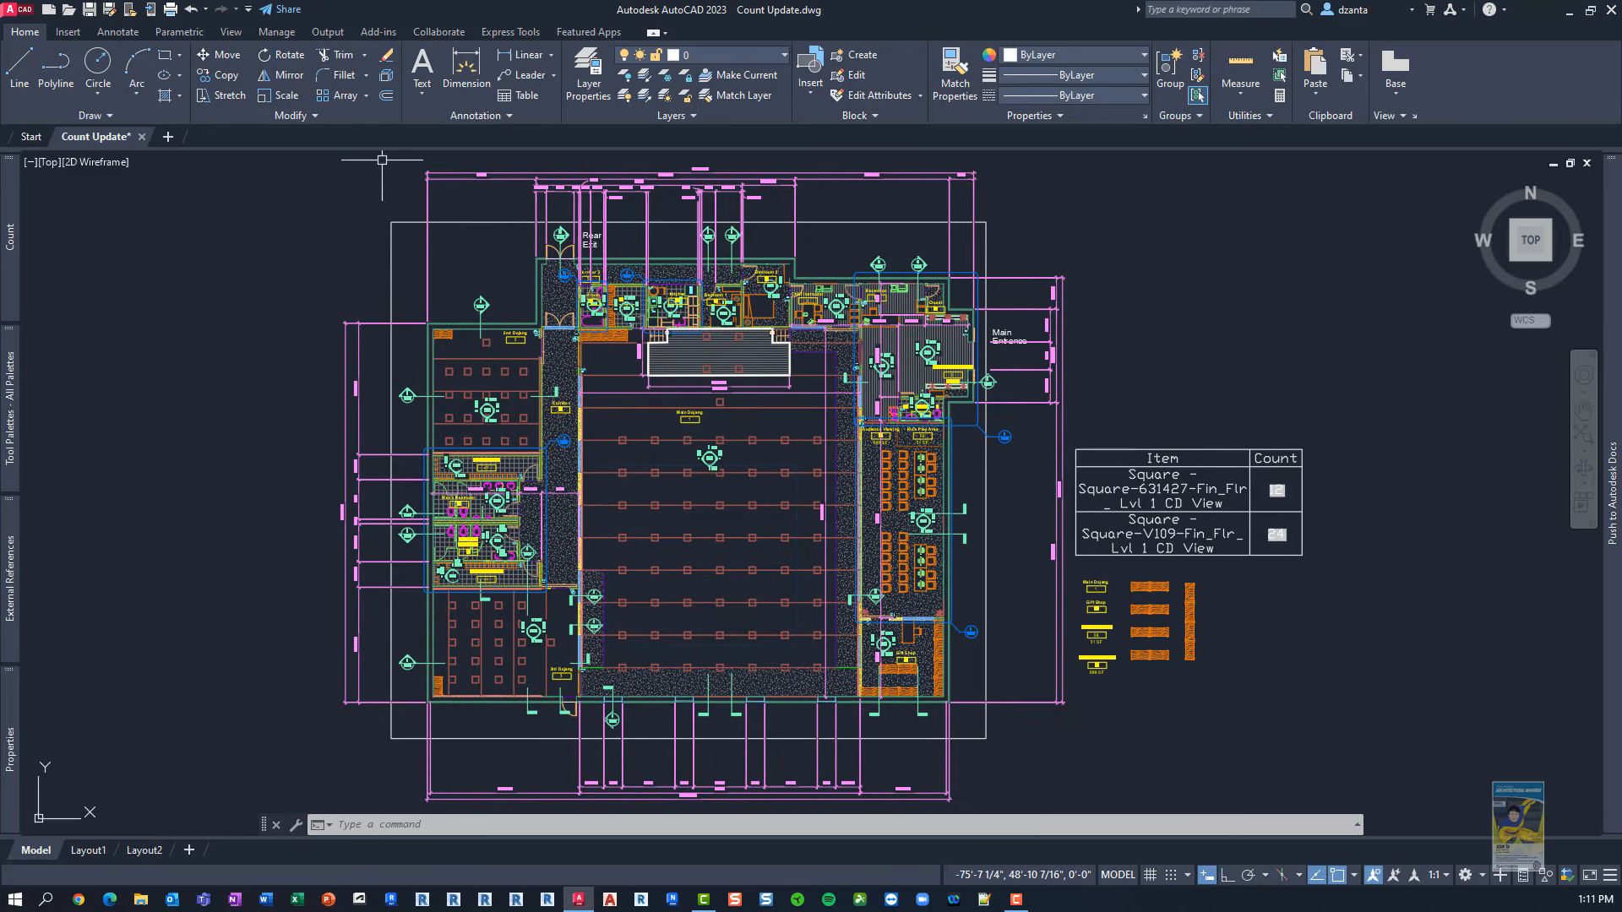
Bring out the Count palette and dock it beside the drawing area
{"action": "left_click", "coordinate": [231, 31]}
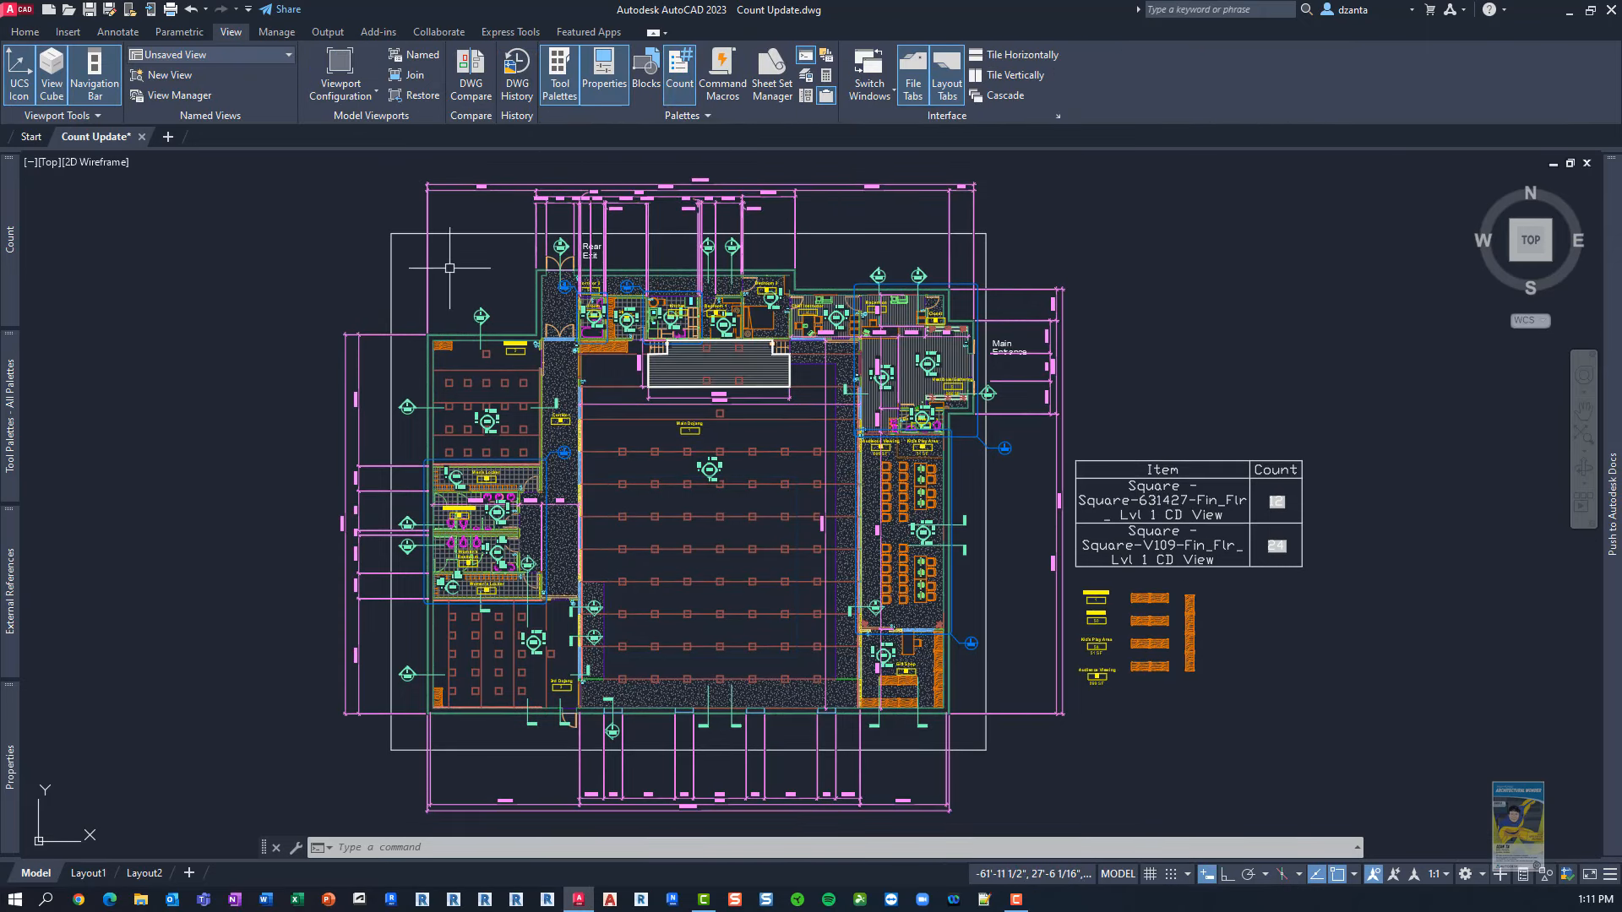
{"action": "mouse_move", "coordinate": [14, 228]}
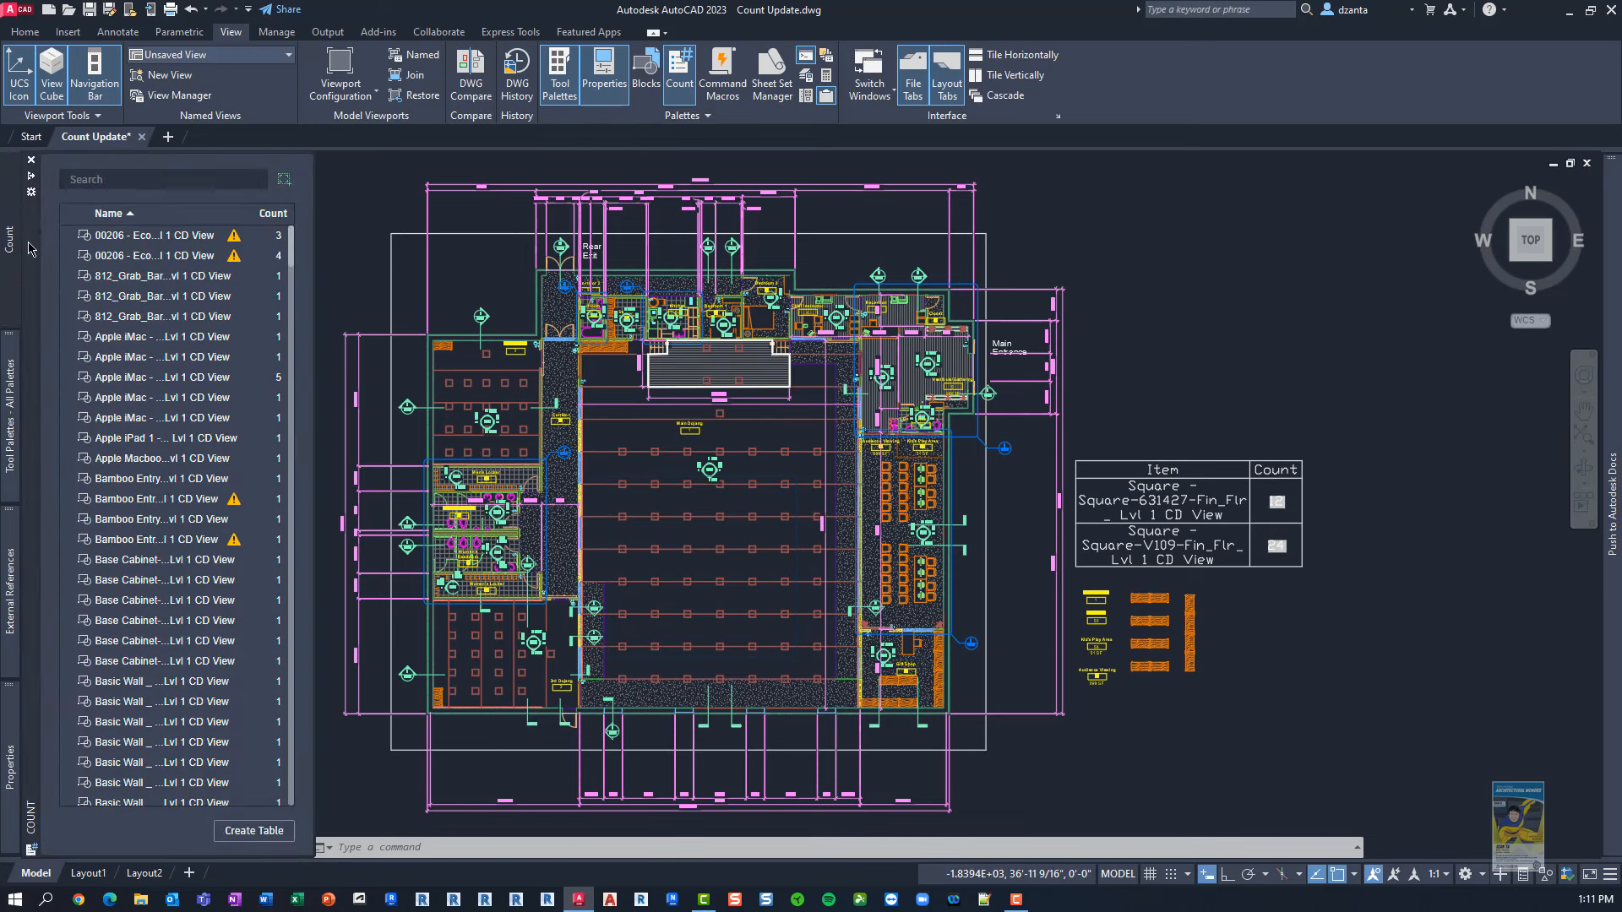
{"action": "mouse_move", "coordinate": [29, 243]}
{"action": "left_mouse_down"}
{"action": "mouse_move", "coordinate": [54, 290]}
{"action": "mouse_move", "coordinate": [133, 283]}
{"action": "mouse_move", "coordinate": [52, 267]}
{"action": "left_mouse_up"}
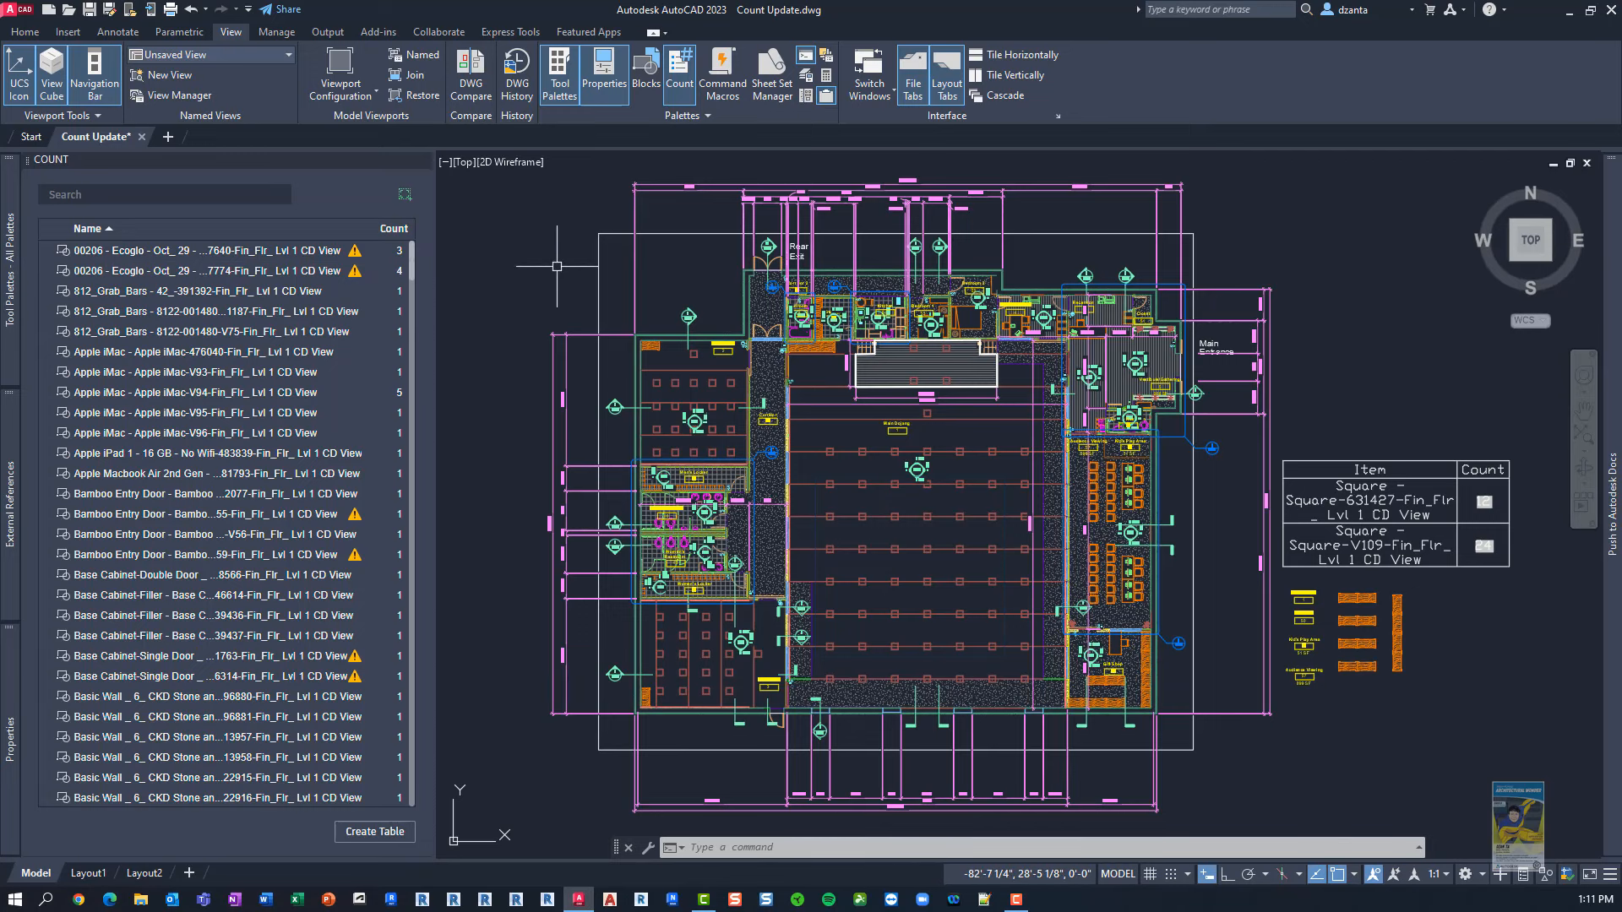
Define a rectangular count area around a three-by-three group of floor squares in the Main Dojang
{"action": "scroll", "coordinate": [884, 550], "scroll_direction": "up", "scroll_amount": 6}
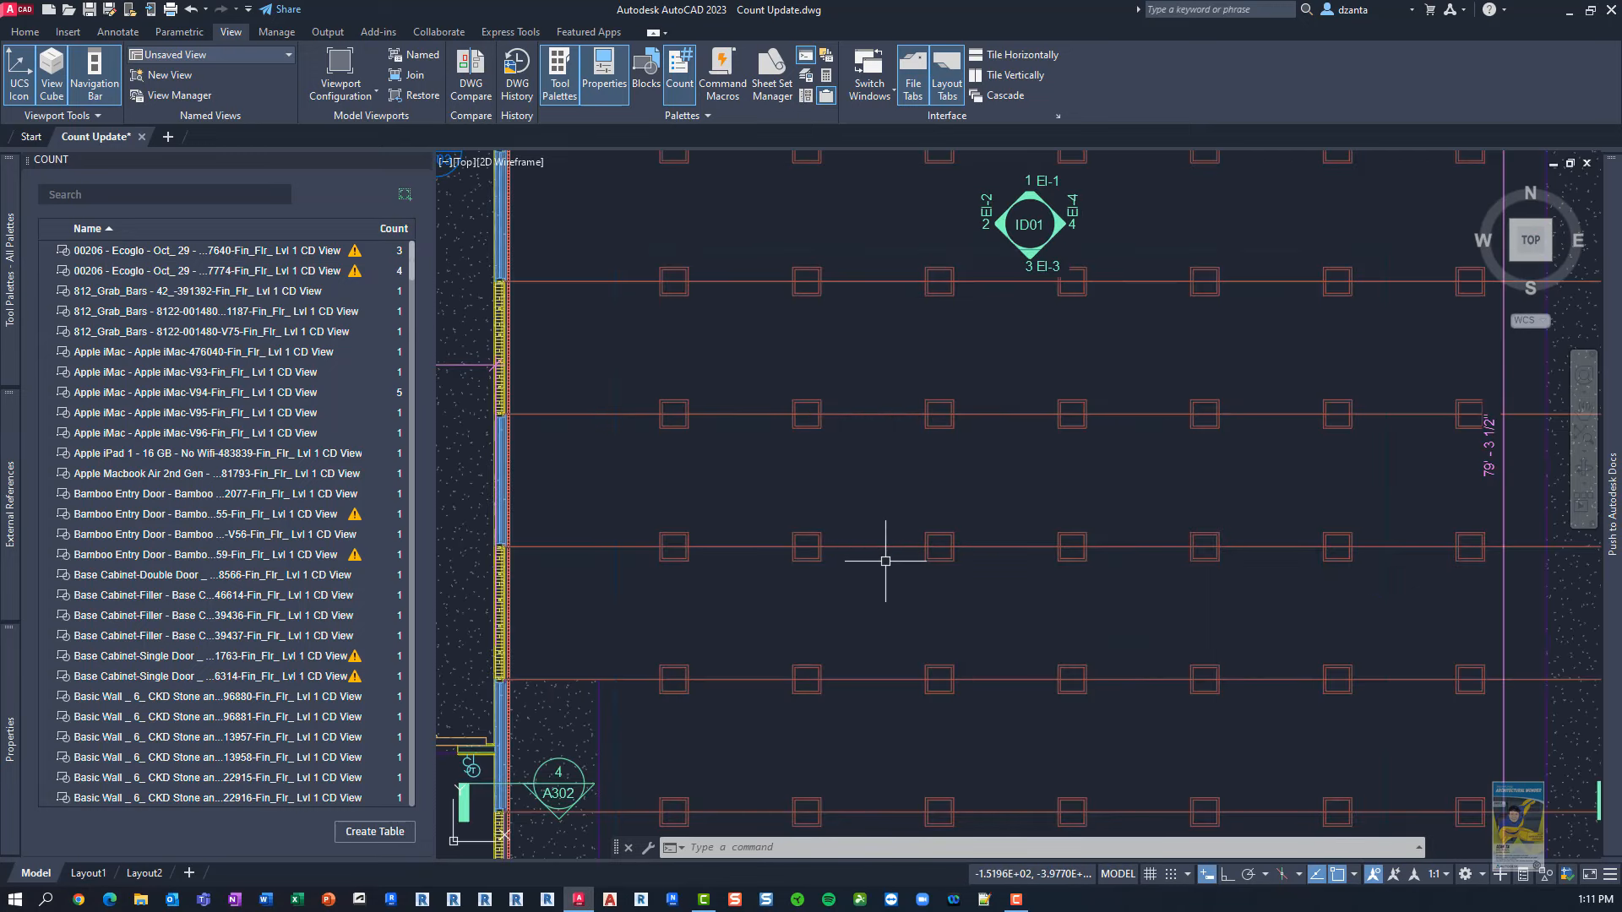
{"action": "middle_click_drag", "start_coordinate": [884, 549], "coordinate": [922, 551]}
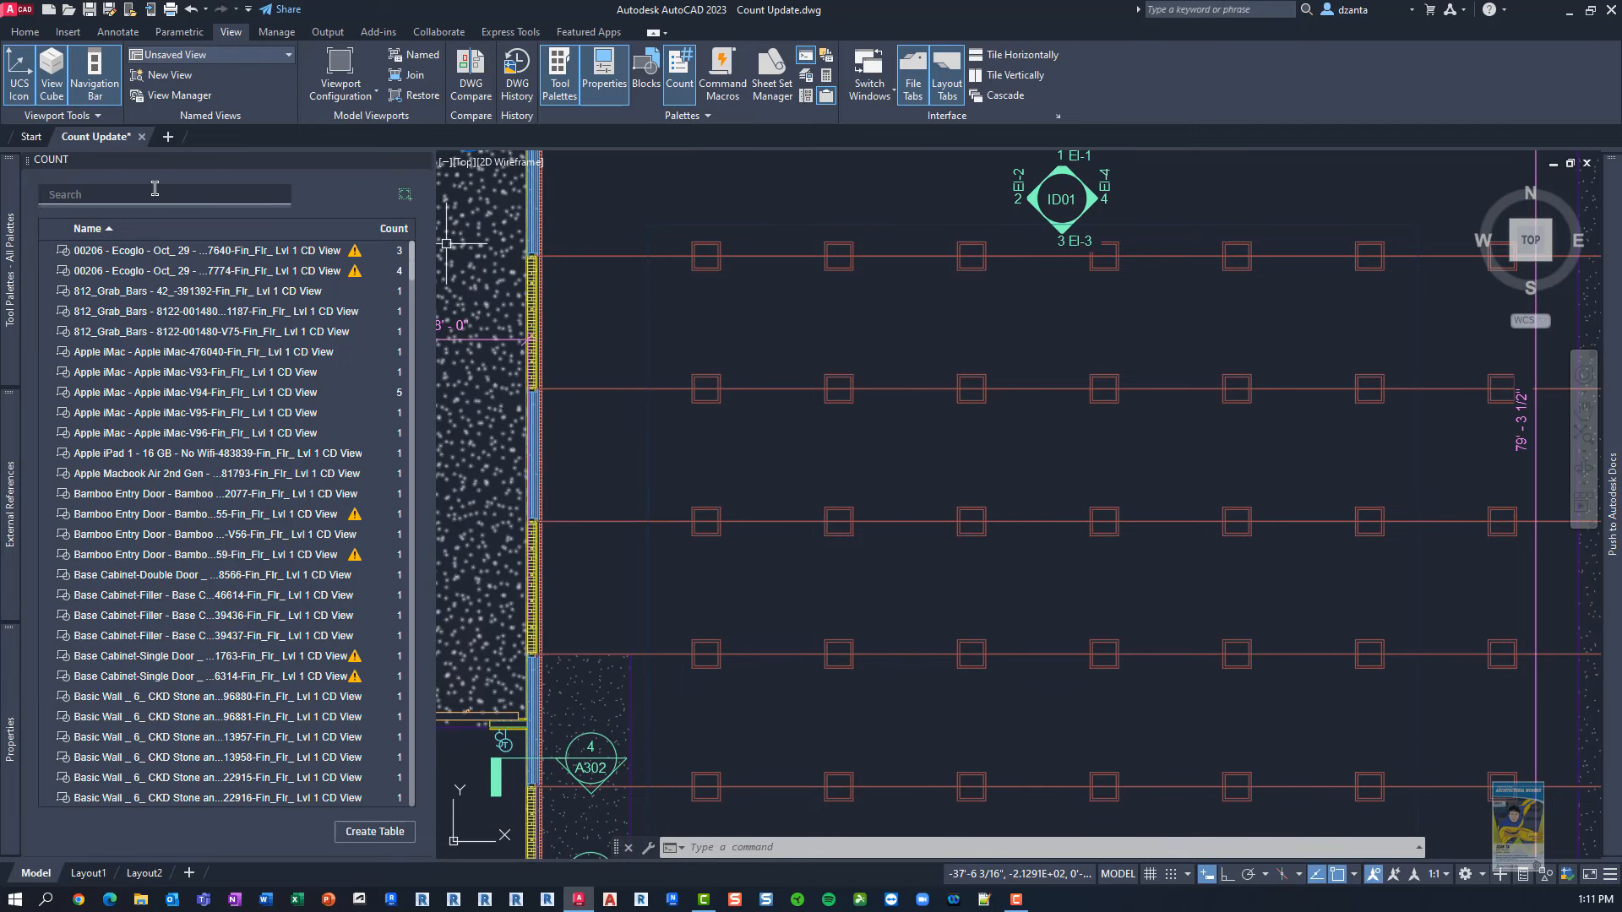
{"action": "left_click", "coordinate": [404, 202]}
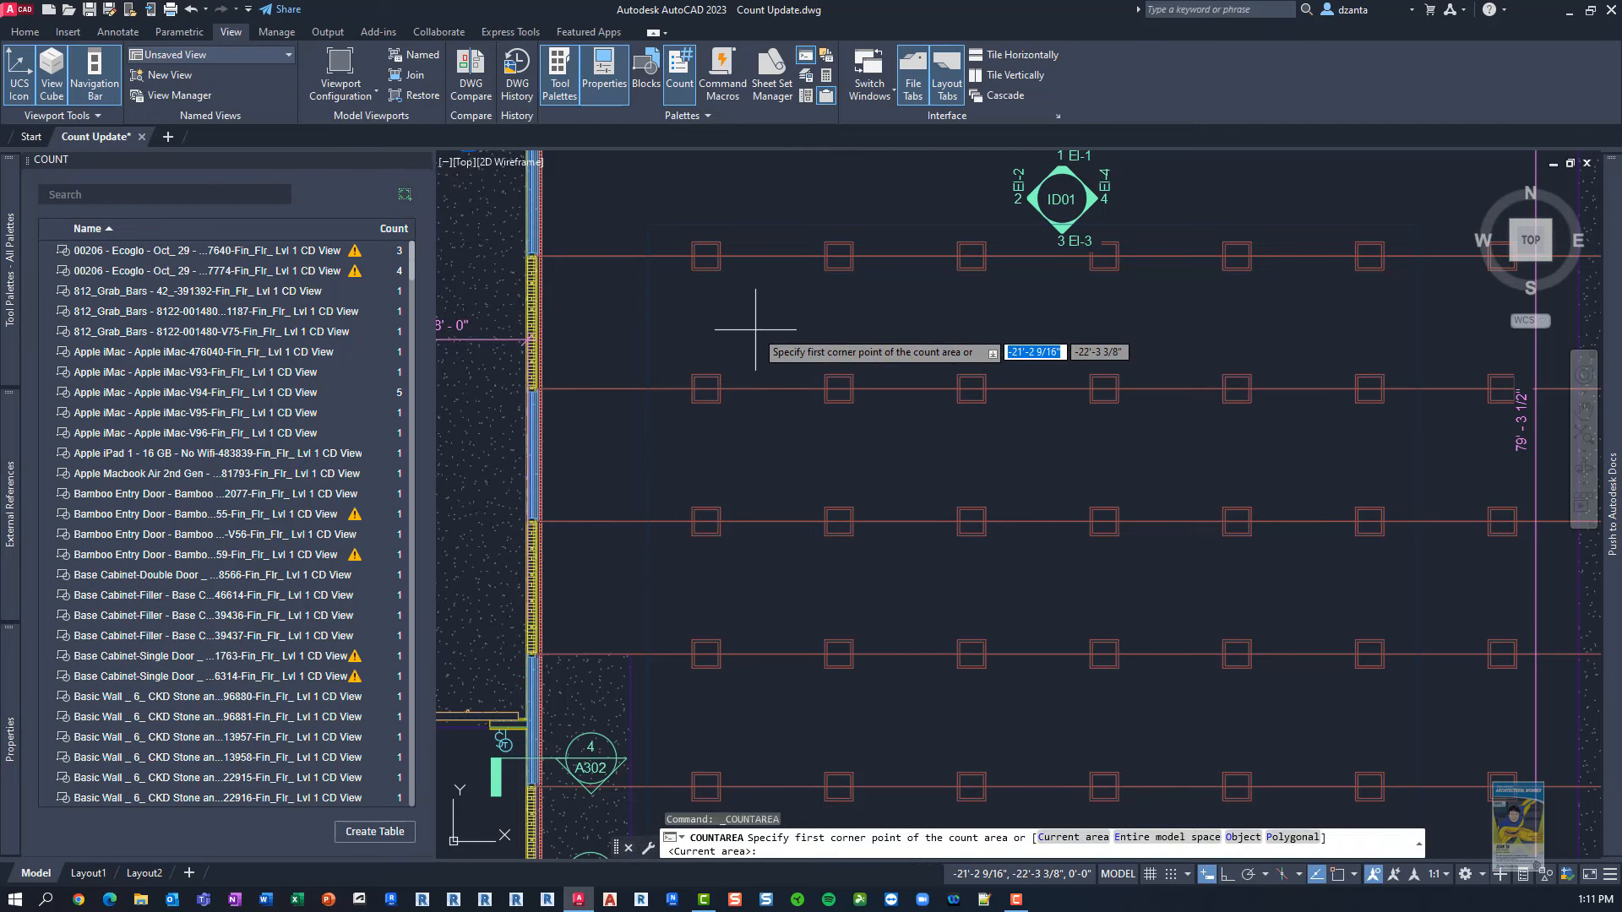
{"action": "left_click", "coordinate": [784, 328]}
{"action": "left_click", "coordinate": [1174, 717]}
Create a count table of the Square-V109 block, insert it beside the existing table at scale 10, and end the count
{"action": "left_click", "coordinate": [375, 833]}
{"action": "left_click", "coordinate": [48, 251]}
{"action": "left_click", "coordinate": [377, 835]}
{"action": "scroll", "coordinate": [848, 587], "scroll_direction": "down", "scroll_amount": 4}
{"action": "scroll", "coordinate": [952, 563], "scroll_direction": "up", "scroll_amount": 4}
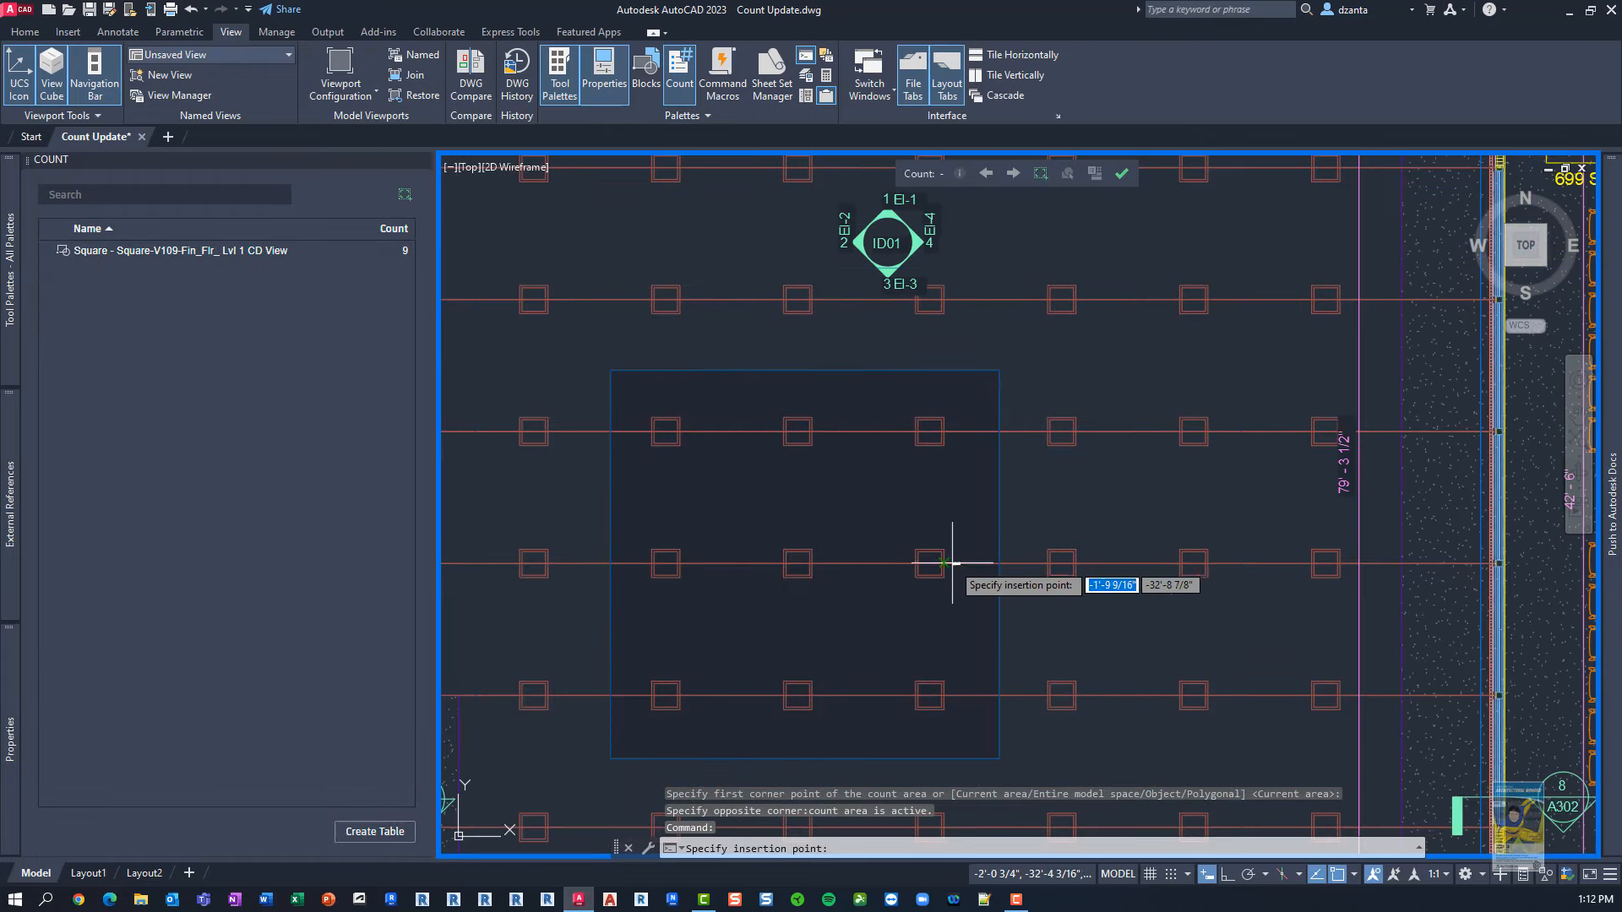
{"action": "middle_click_drag", "start_coordinate": [997, 556], "coordinate": [485, 482]}
{"action": "middle_click_drag", "start_coordinate": [1014, 480], "coordinate": [523, 488]}
{"action": "middle_click_drag", "start_coordinate": [1082, 465], "coordinate": [677, 421]}
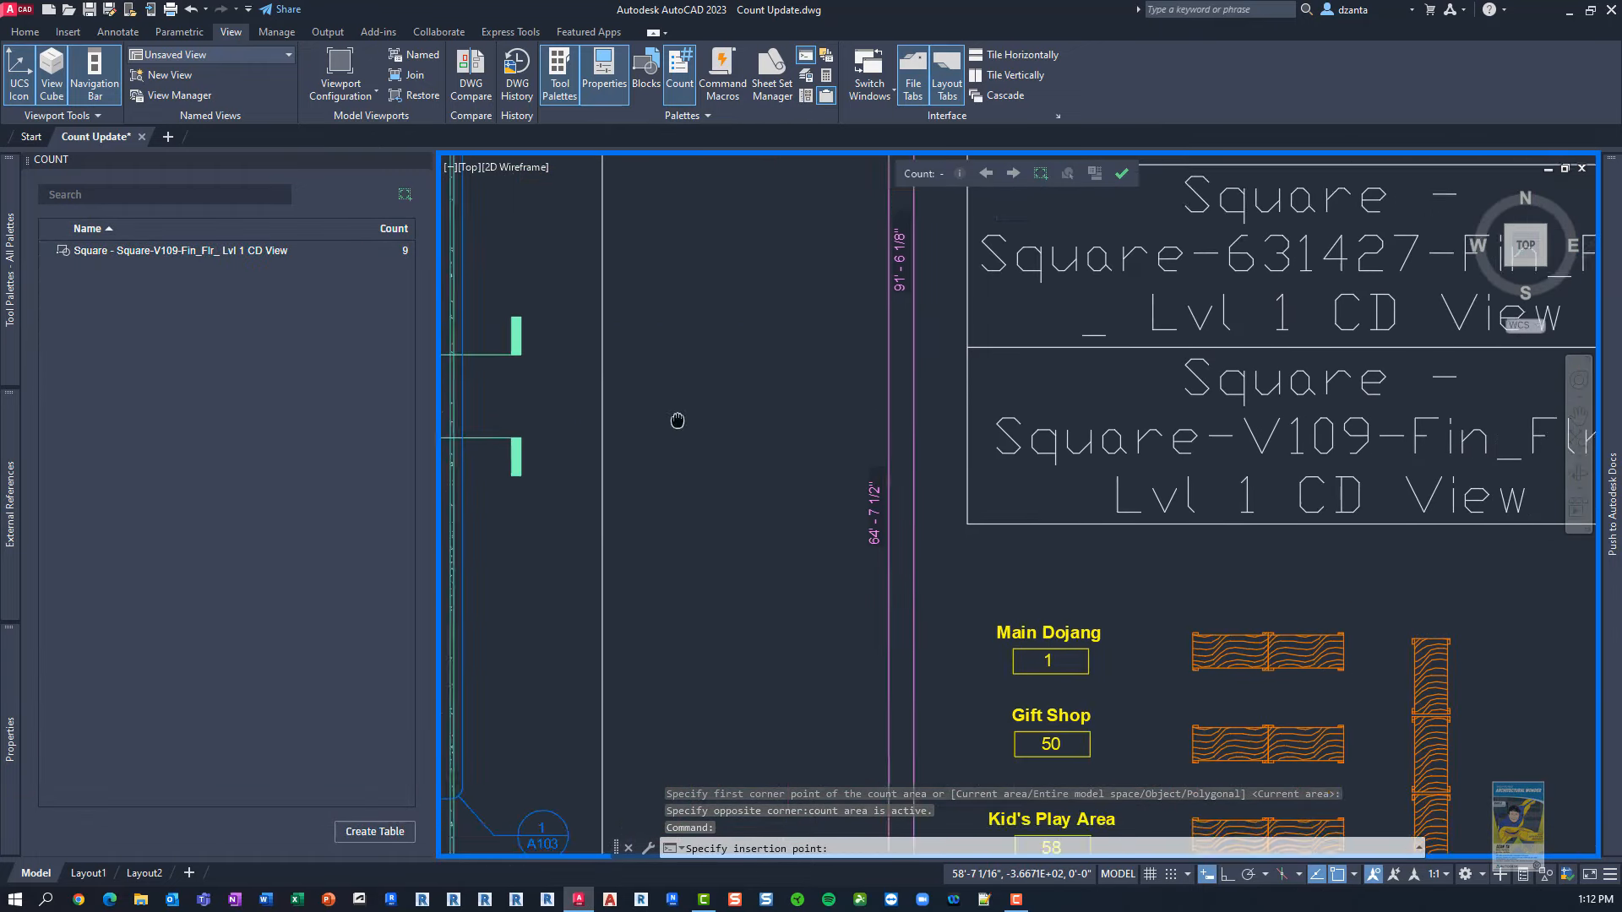
{"action": "middle_click_drag", "start_coordinate": [1428, 418], "coordinate": [706, 398]}
{"action": "left_click", "coordinate": [816, 420]}
{"action": "type", "text": "sc10"}
{"action": "key", "text": "Return"}
{"action": "left_click", "coordinate": [1121, 173]}
Try to outline a polygonal count area around floor squares in the lower part of the Main Dojang
{"action": "scroll", "coordinate": [767, 445], "scroll_direction": "down", "scroll_amount": 5}
{"action": "scroll", "coordinate": [771, 445], "scroll_direction": "up", "scroll_amount": 4}
{"action": "middle_click_drag", "start_coordinate": [785, 478], "coordinate": [622, 315]}
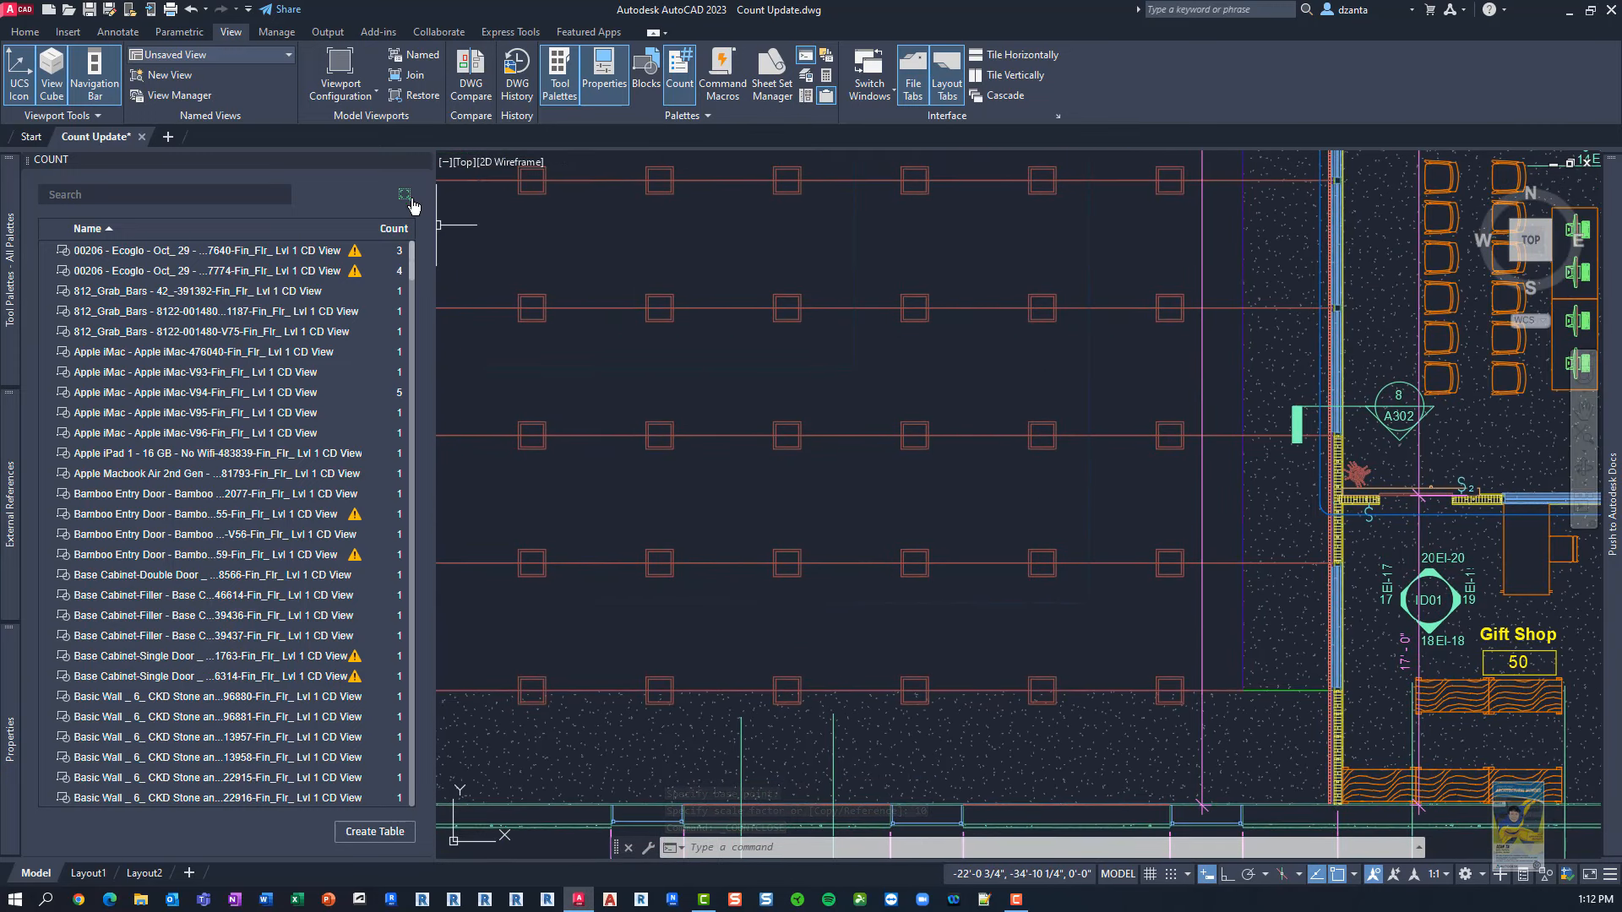
{"action": "left_click", "coordinate": [405, 195]}
{"action": "left_click", "coordinate": [720, 284]}
{"action": "left_click", "coordinate": [799, 239]}
{"action": "left_click", "coordinate": [874, 318]}
{"action": "left_click", "coordinate": [710, 431]}
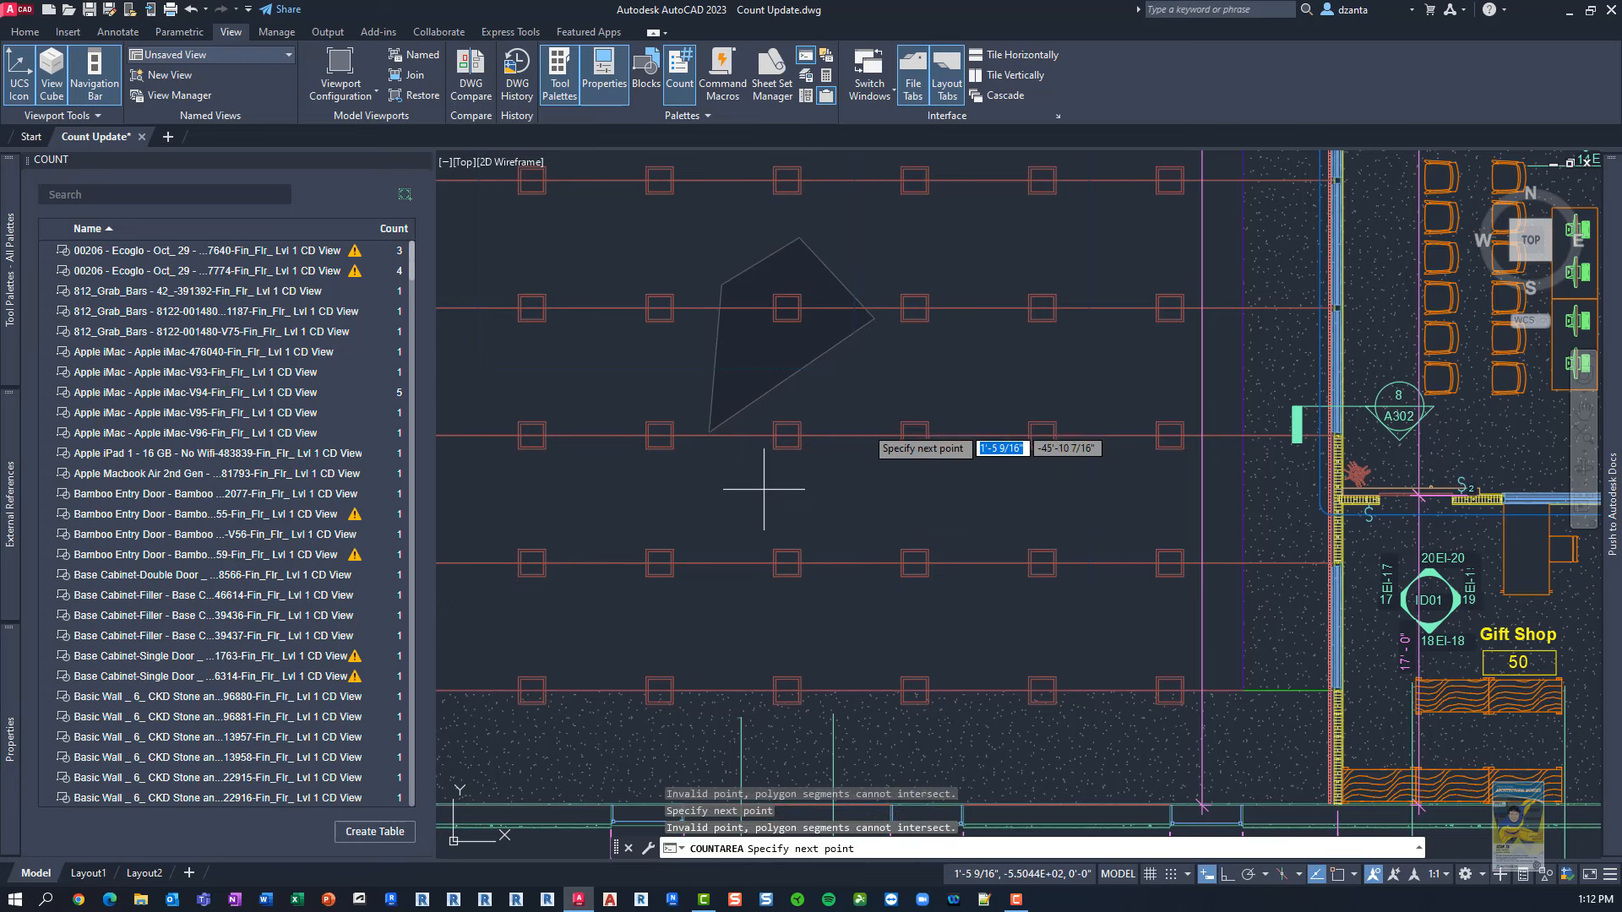
{"action": "left_click", "coordinate": [582, 261]}
{"action": "key", "text": "Escape"}
Count the blocks inside the white stage outline by using that object as the count area boundary, and end the count
{"action": "middle_click_drag", "start_coordinate": [845, 338], "coordinate": [1028, 528]}
{"action": "left_click", "coordinate": [405, 194]}
{"action": "left_click", "coordinate": [1240, 848]}
{"action": "left_click", "coordinate": [865, 499]}
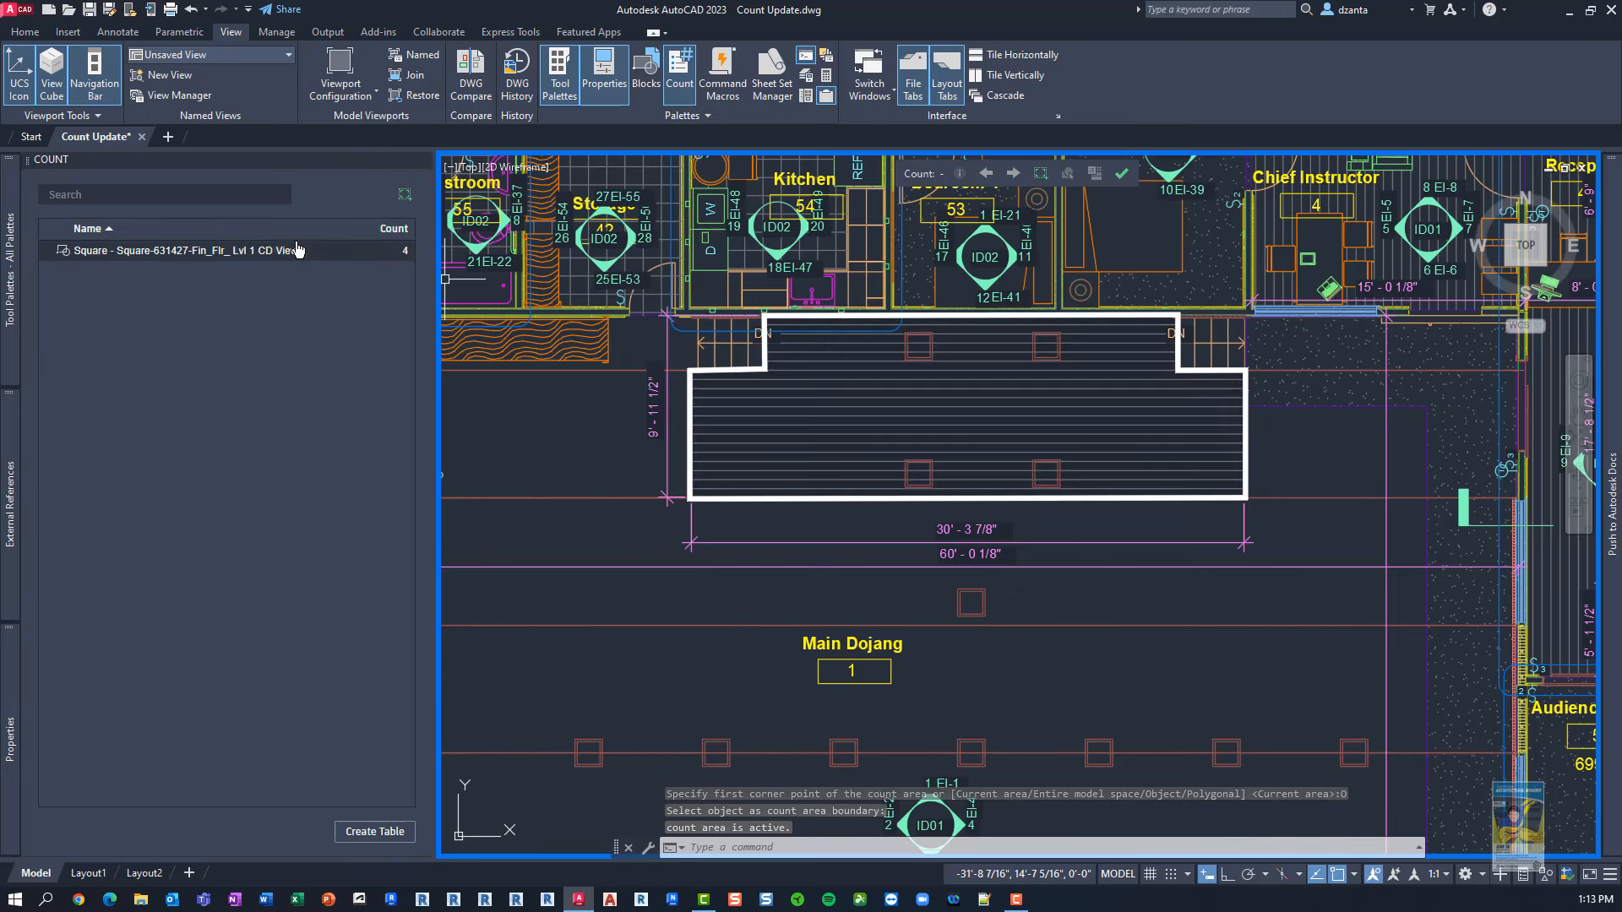
{"action": "scroll", "coordinate": [670, 472], "scroll_direction": "down", "scroll_amount": 4}
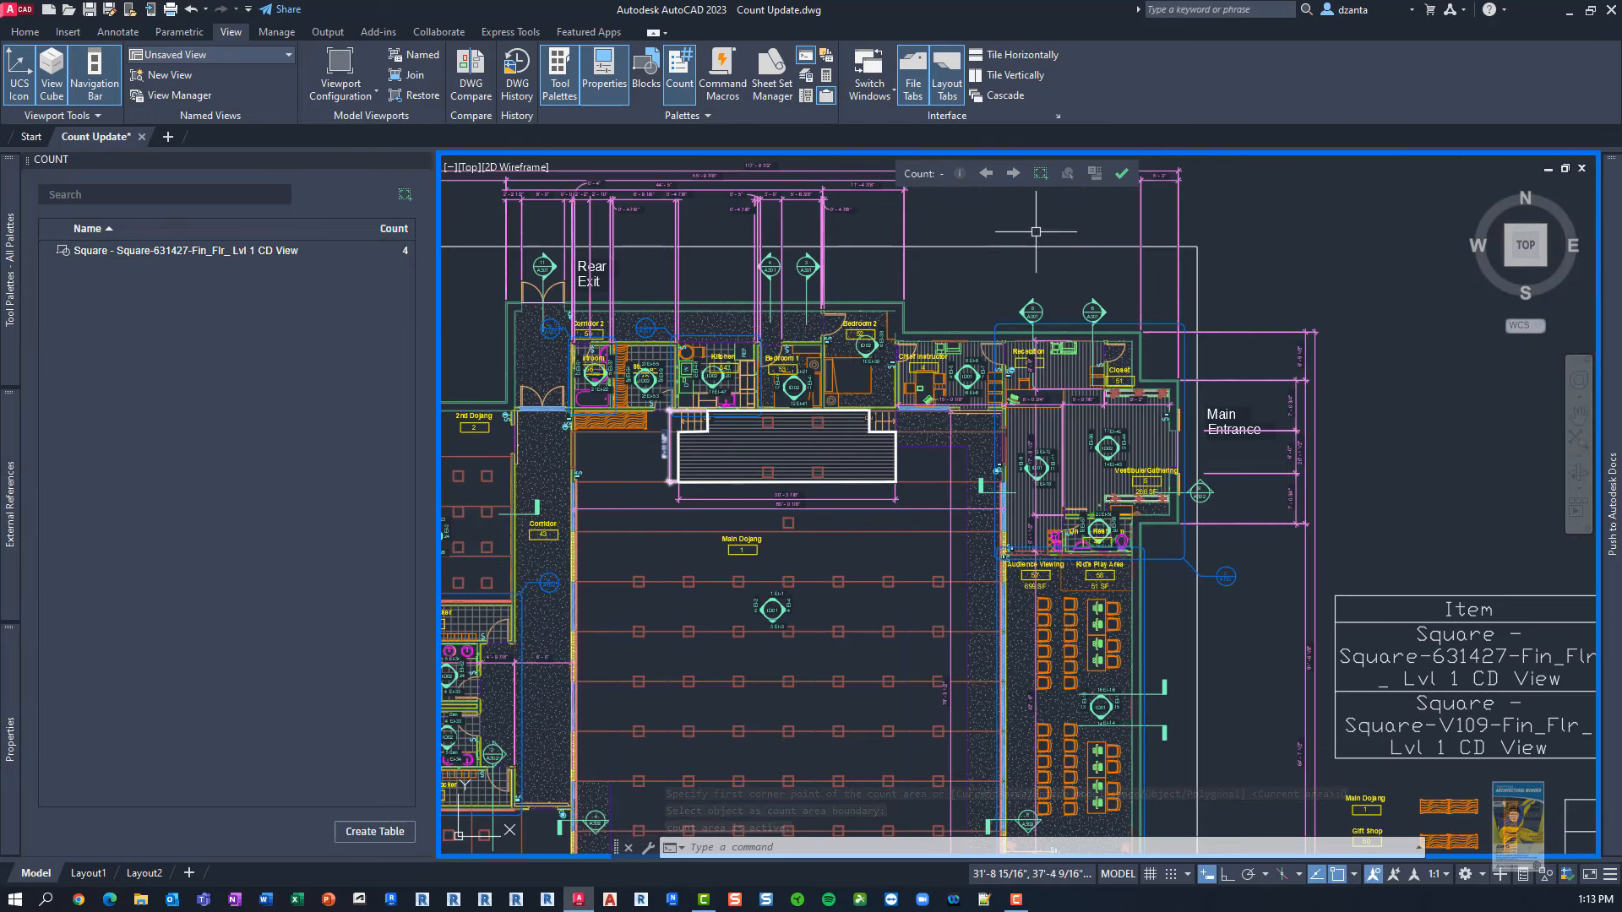
{"action": "left_click", "coordinate": [1122, 173]}
Define a rectangular count area around a six-by-six grid of floor squares in the Main Dojang
{"action": "middle_click_drag", "start_coordinate": [811, 642], "coordinate": [882, 390]}
{"action": "scroll", "coordinate": [832, 507], "scroll_direction": "up", "scroll_amount": 2}
{"action": "left_click", "coordinate": [405, 194]}
{"action": "left_click", "coordinate": [600, 285]}
{"action": "left_click", "coordinate": [1062, 726]}
Examine the Square-631427 block's count details, error report and highlighted squares, and end the count
{"action": "left_click", "coordinate": [186, 251]}
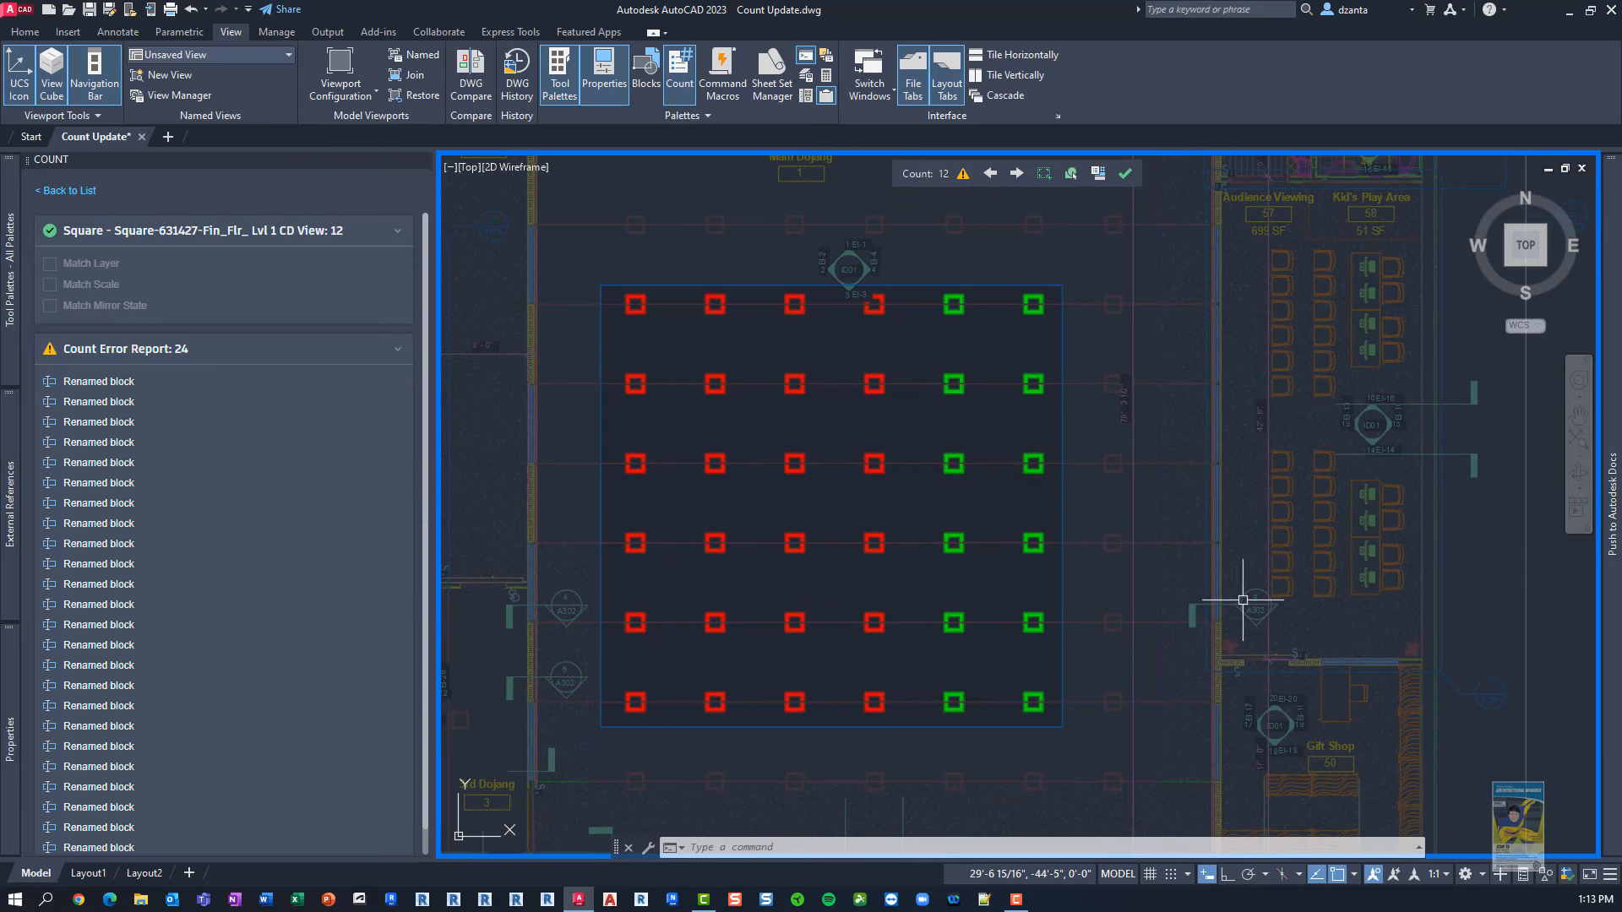
{"action": "middle_click_drag", "start_coordinate": [1241, 590], "coordinate": [818, 622]}
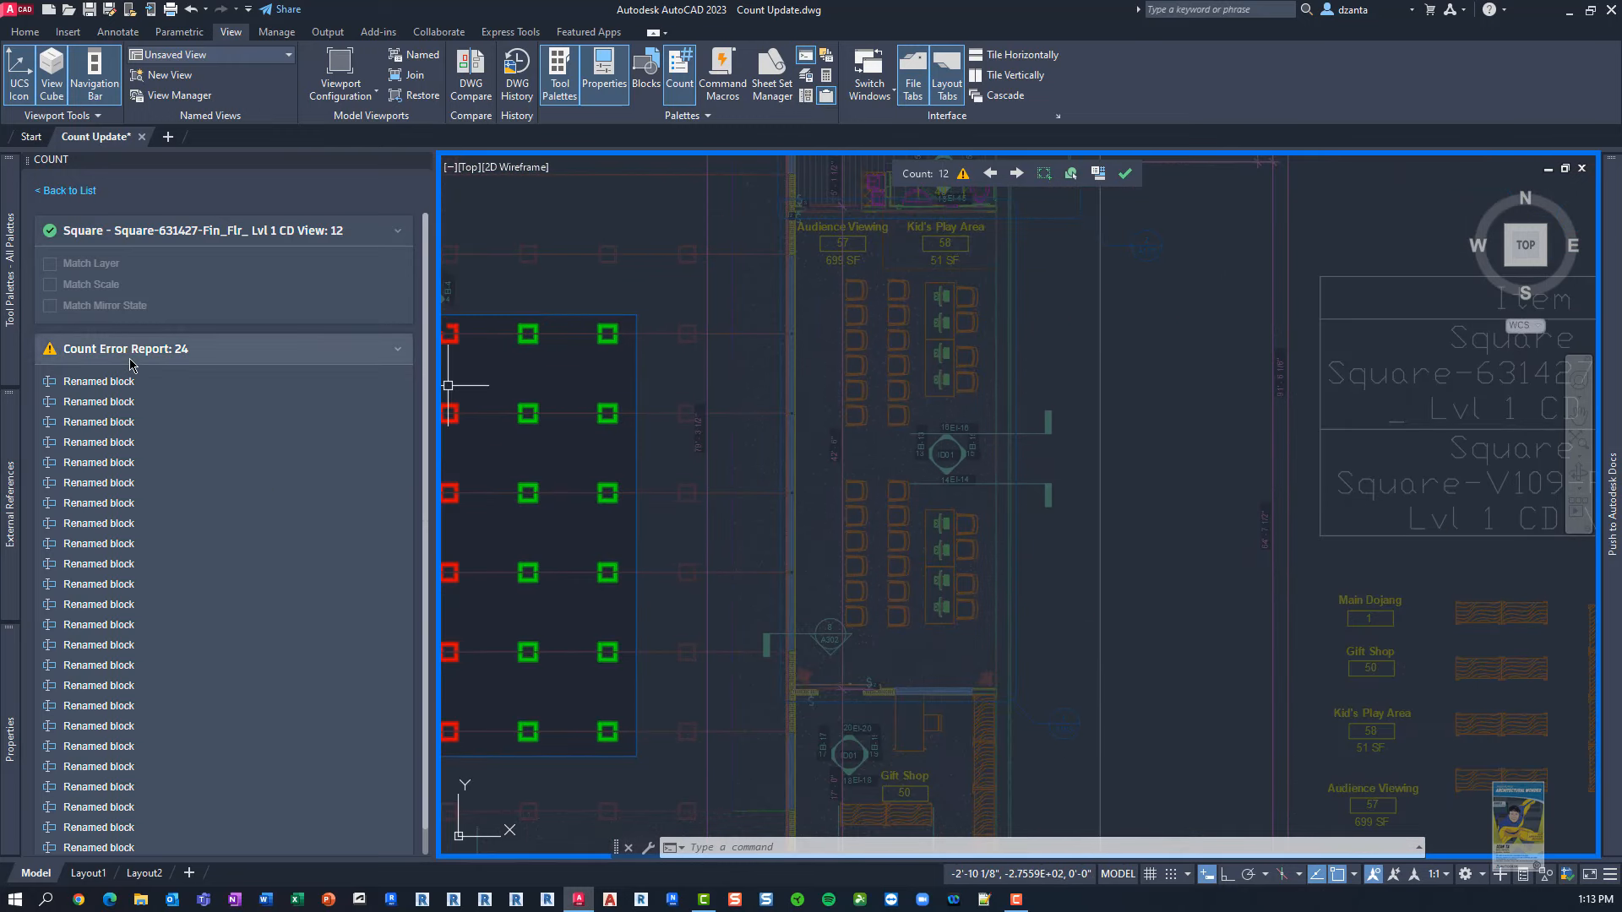
{"action": "middle_click_drag", "start_coordinate": [744, 607], "coordinate": [1211, 576]}
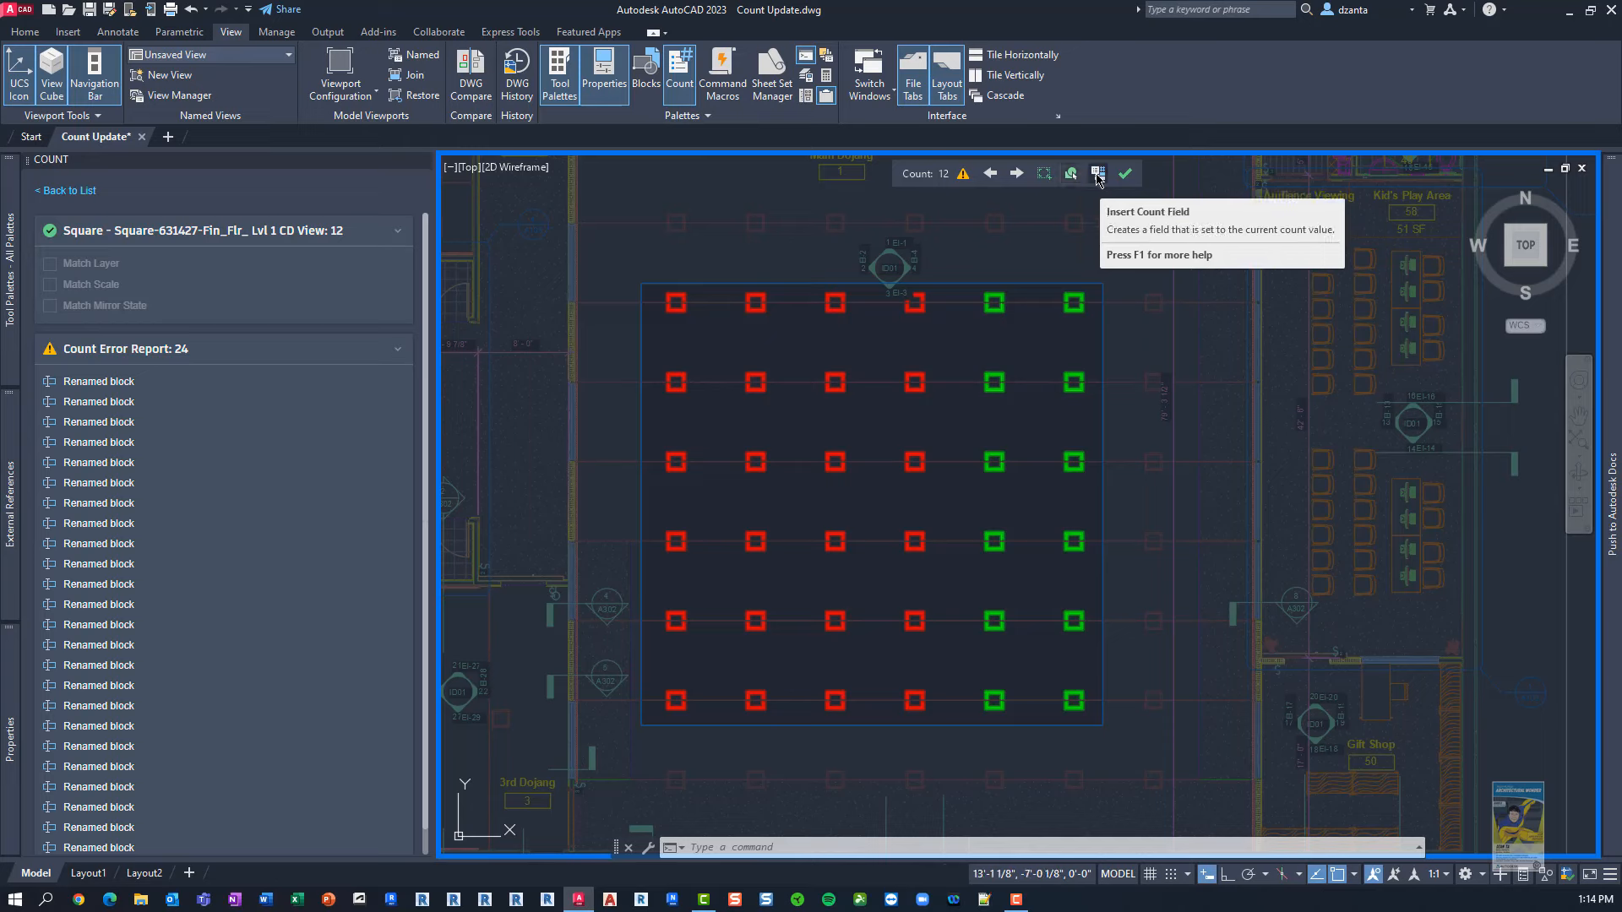
{"action": "left_click", "coordinate": [1124, 175]}
Count the blocks in a rectangular area around the four loose room tags beside the floor plan, and end the count
{"action": "middle_click_drag", "start_coordinate": [987, 772], "coordinate": [893, 735]}
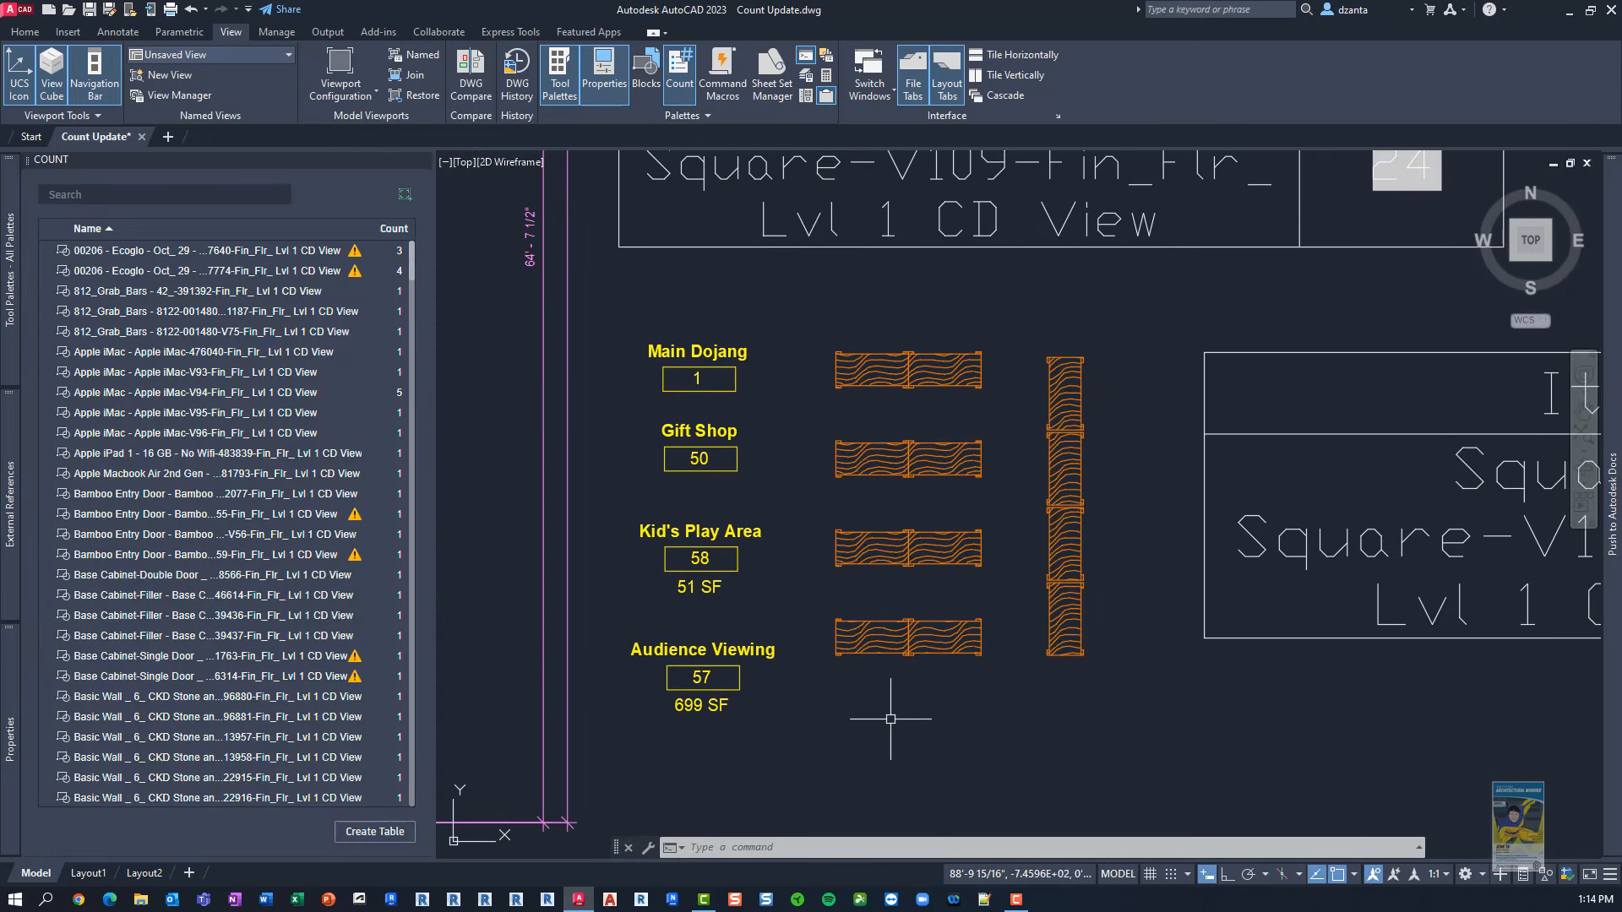
{"action": "left_click", "coordinate": [404, 194]}
{"action": "left_click", "coordinate": [611, 301]}
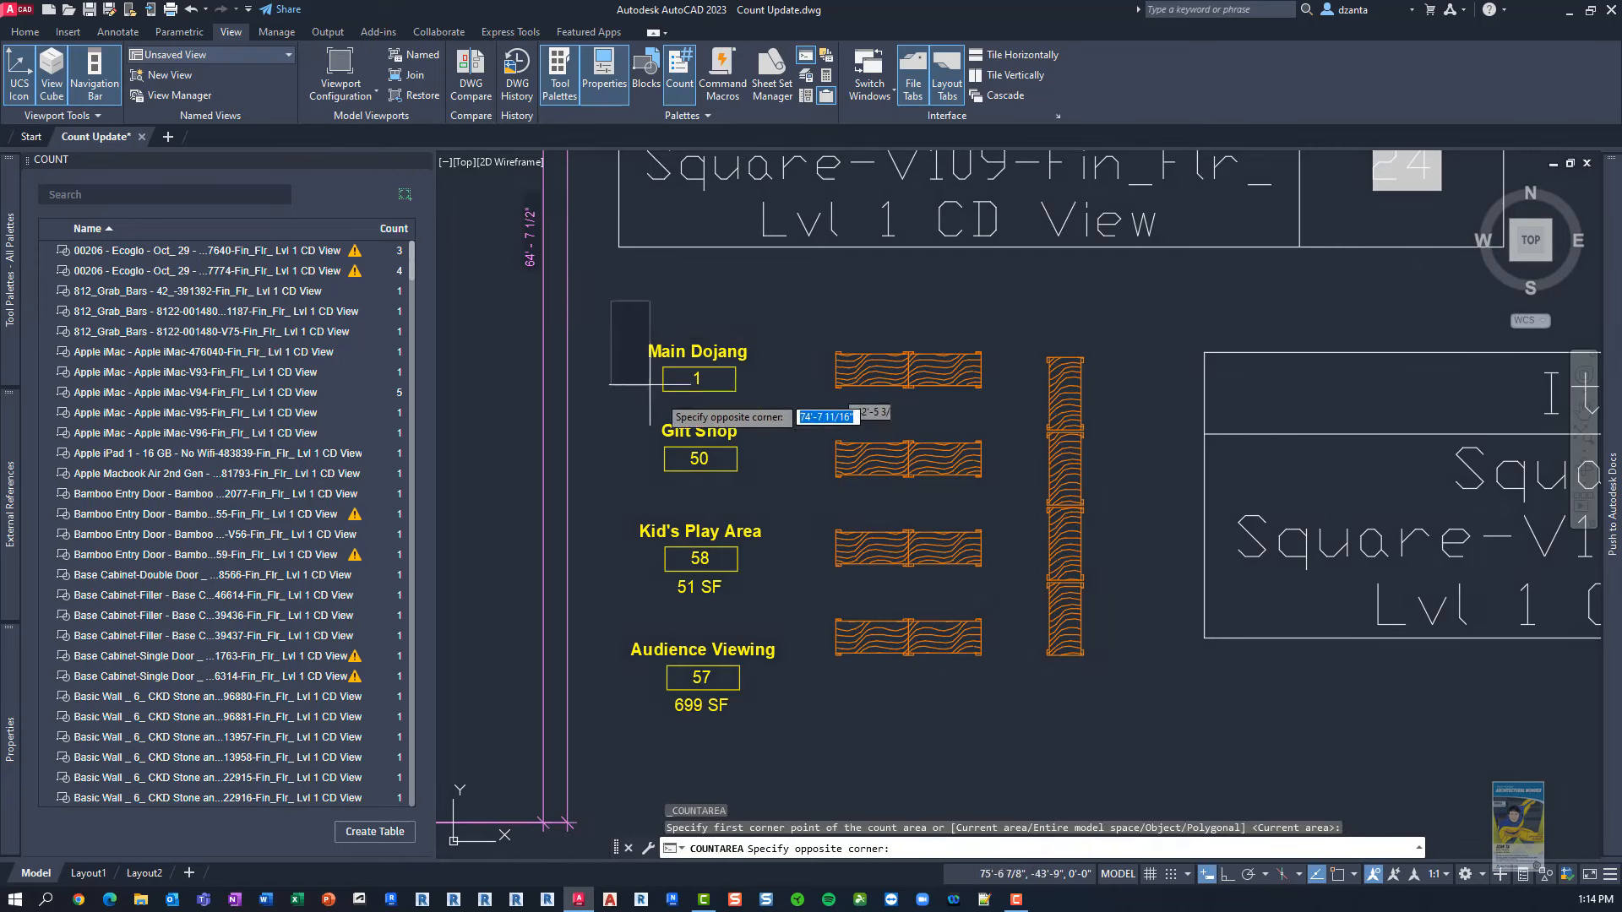
{"action": "left_click", "coordinate": [799, 740]}
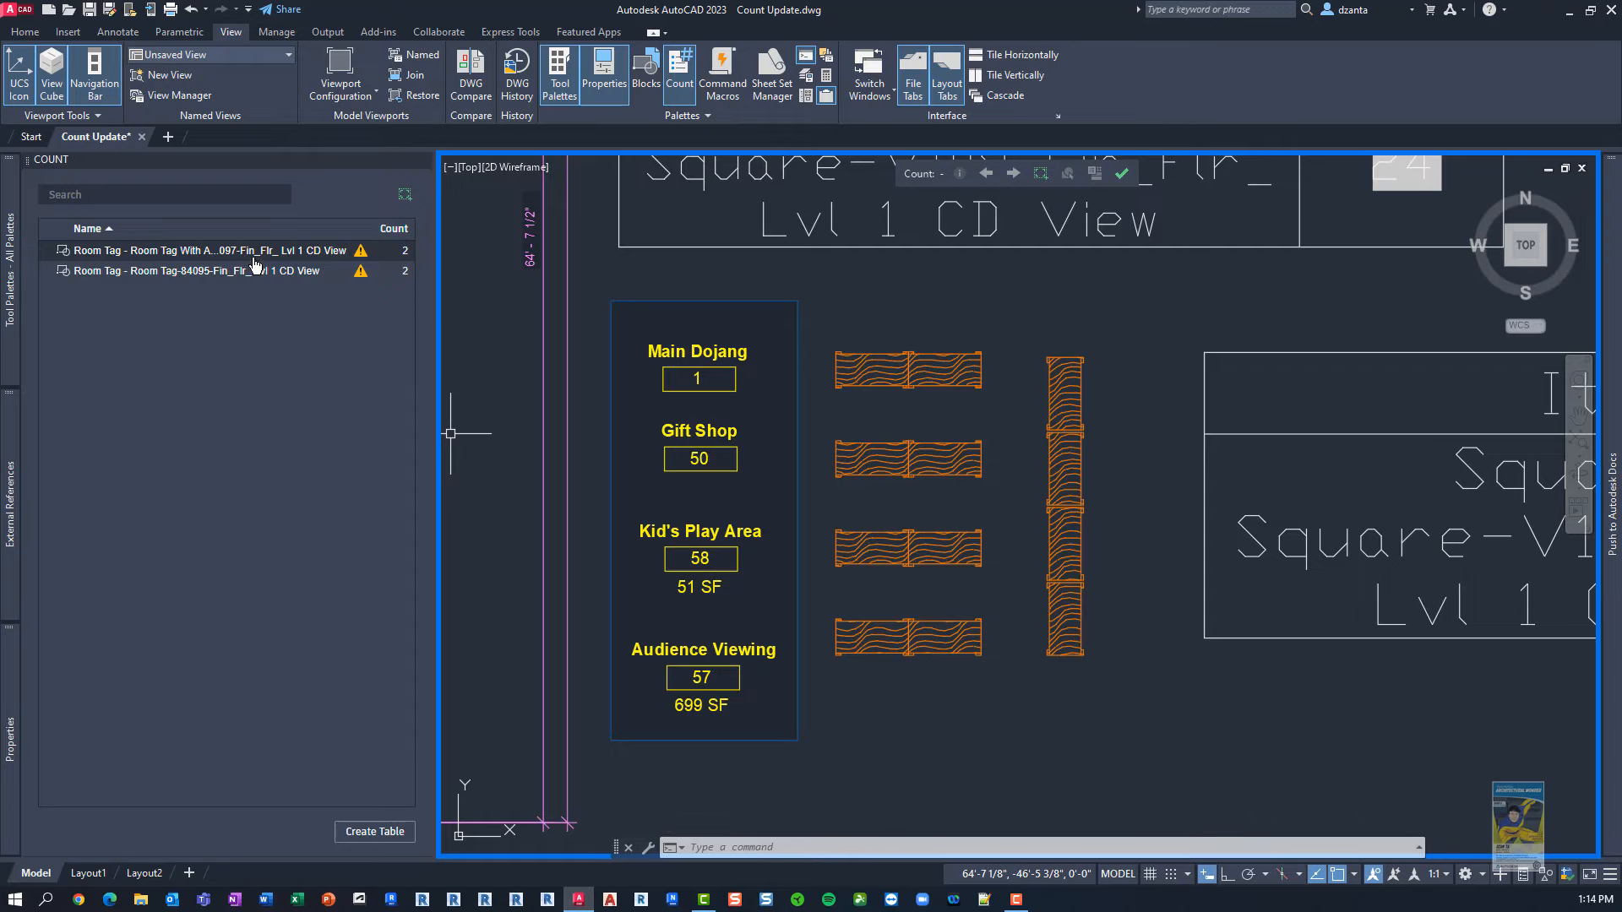
{"action": "left_click", "coordinate": [1122, 173]}
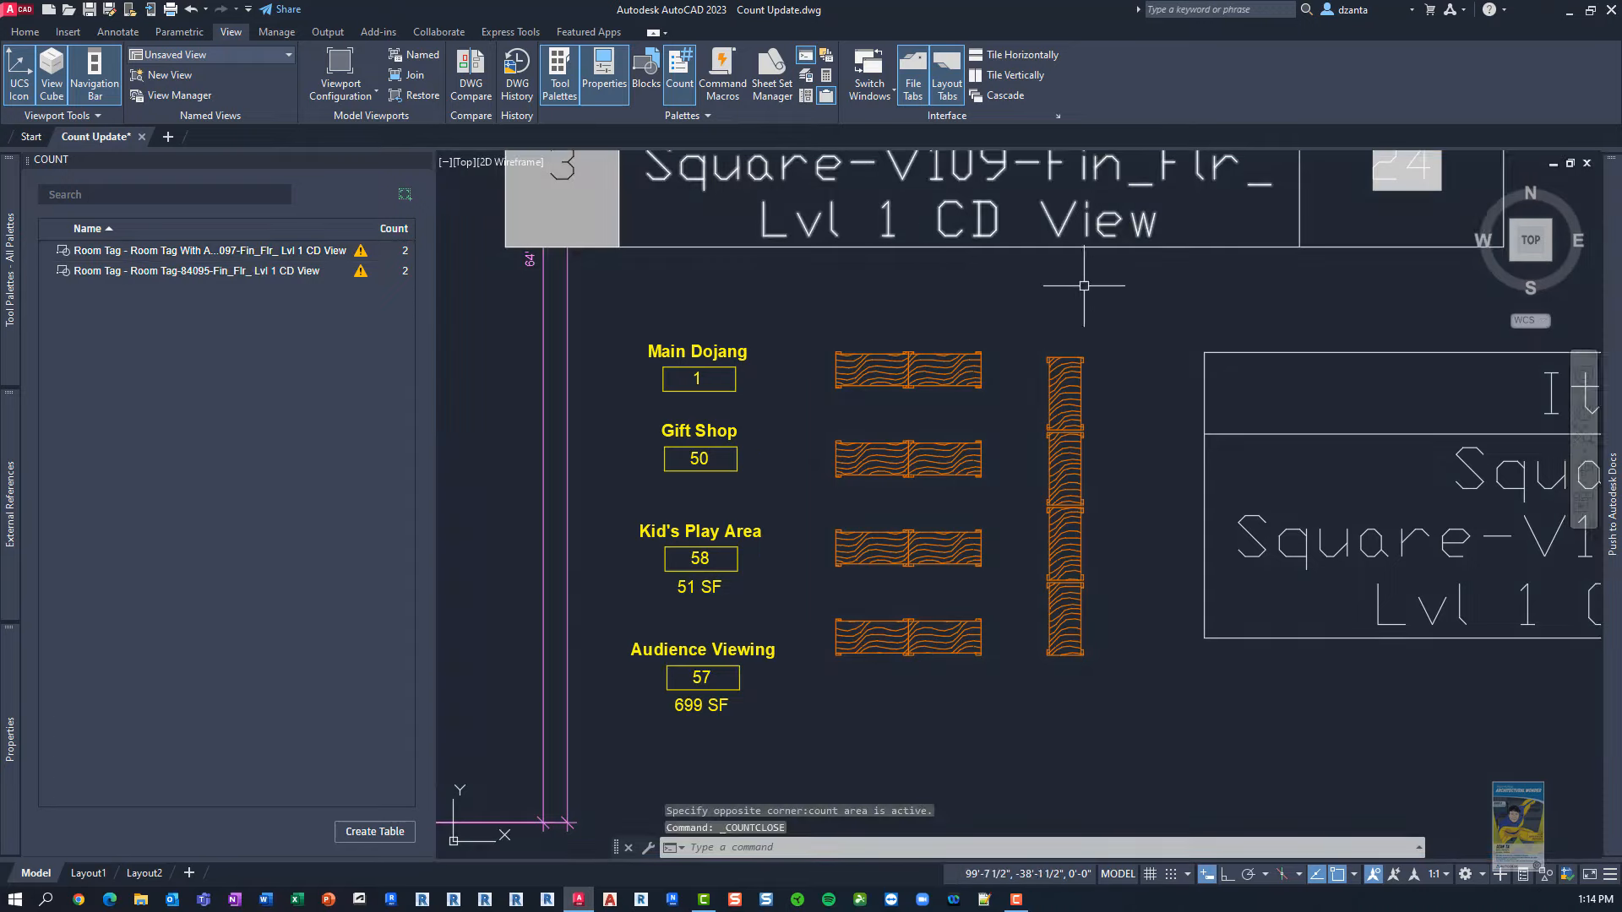
Define a rectangular count area around the loose shelving units next to the room tags
{"action": "left_click", "coordinate": [405, 195]}
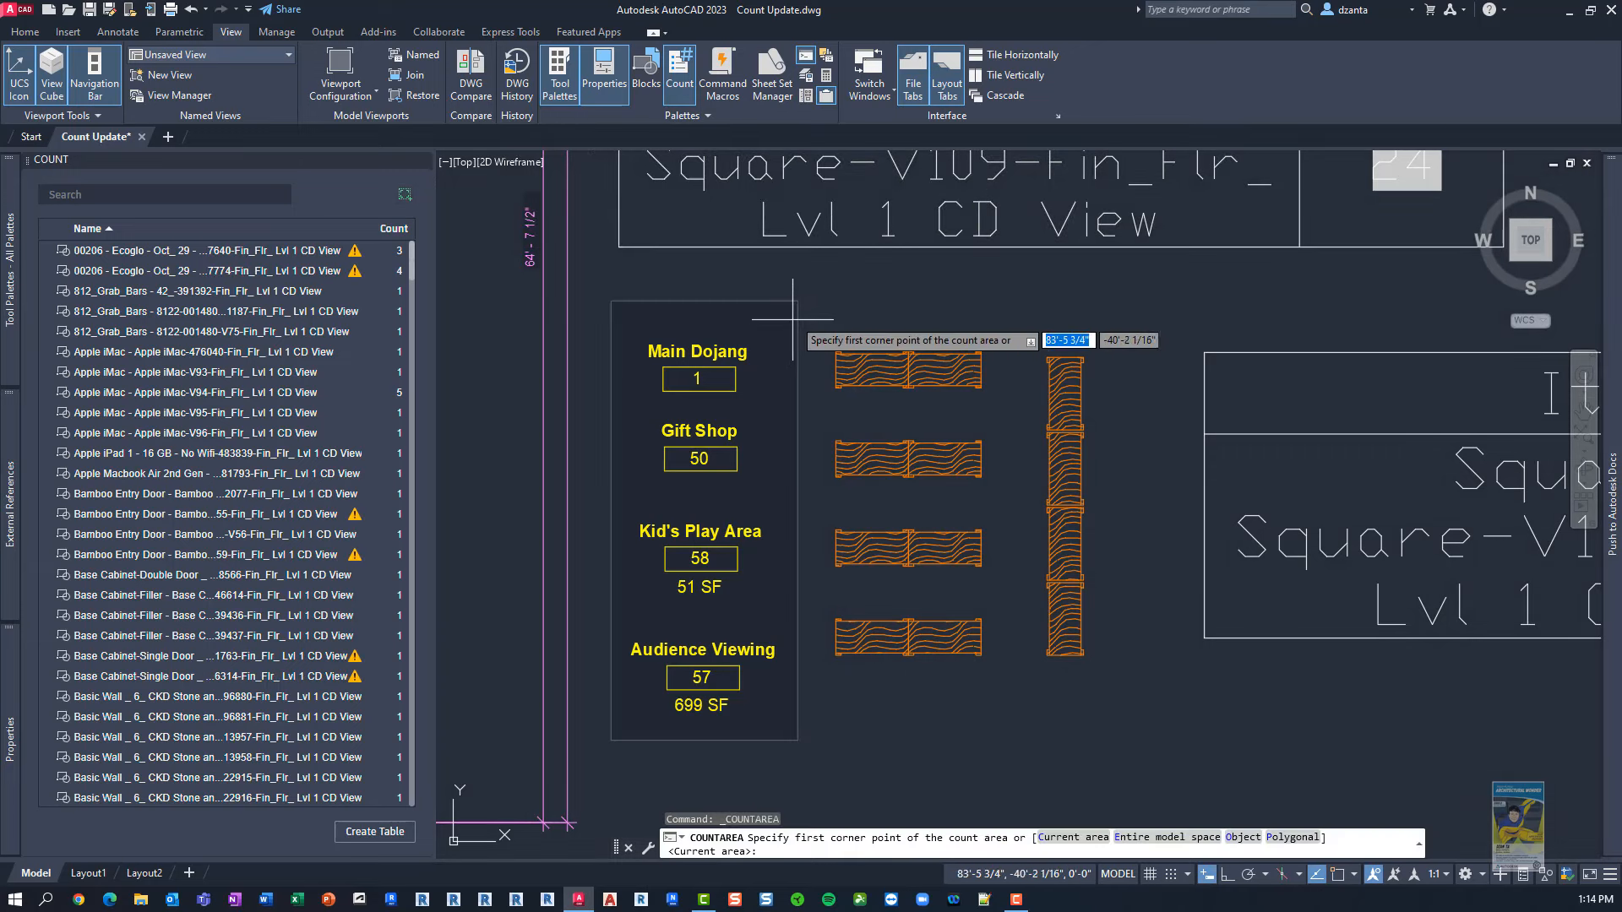
{"action": "left_click", "coordinate": [821, 276]}
{"action": "left_click", "coordinate": [1139, 720]}
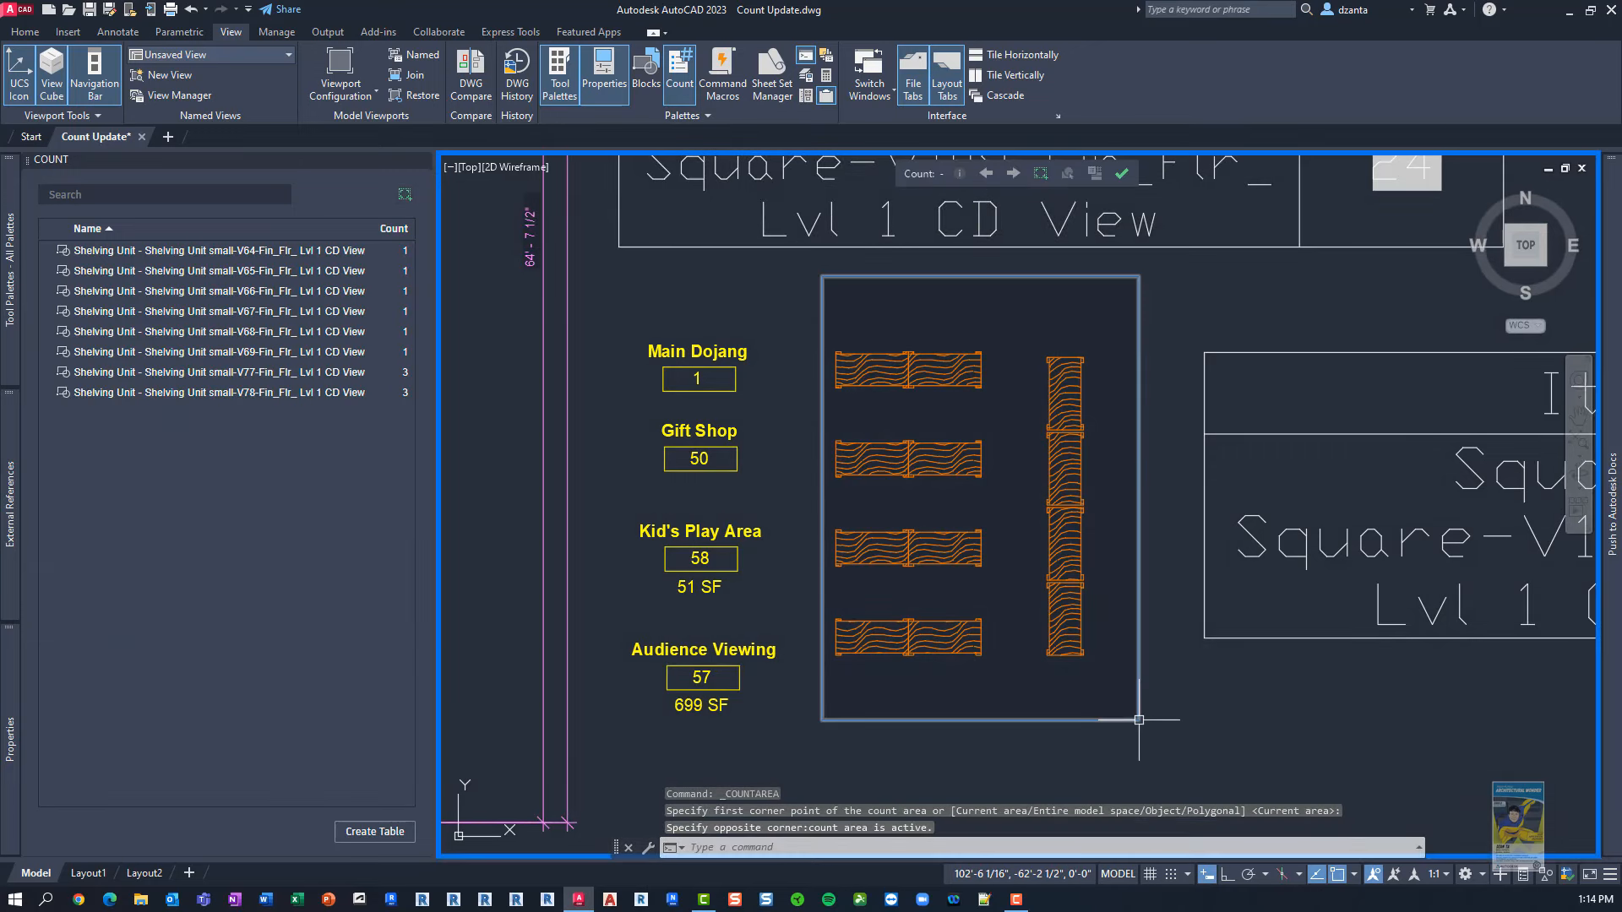